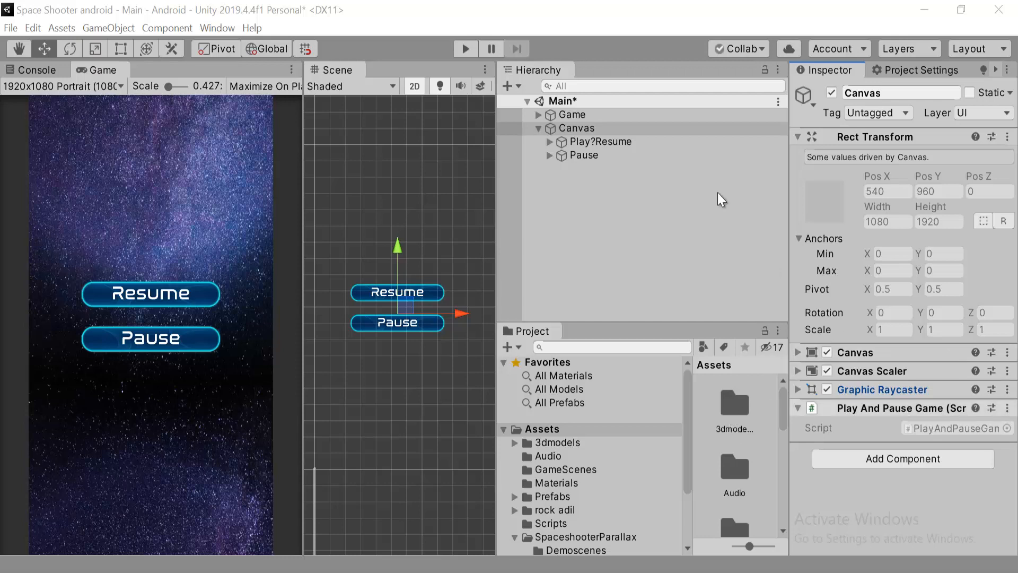
- Rename the Play?Resume button under the Canvas to Resume
{"action": "left_click", "coordinate": [576, 128]}
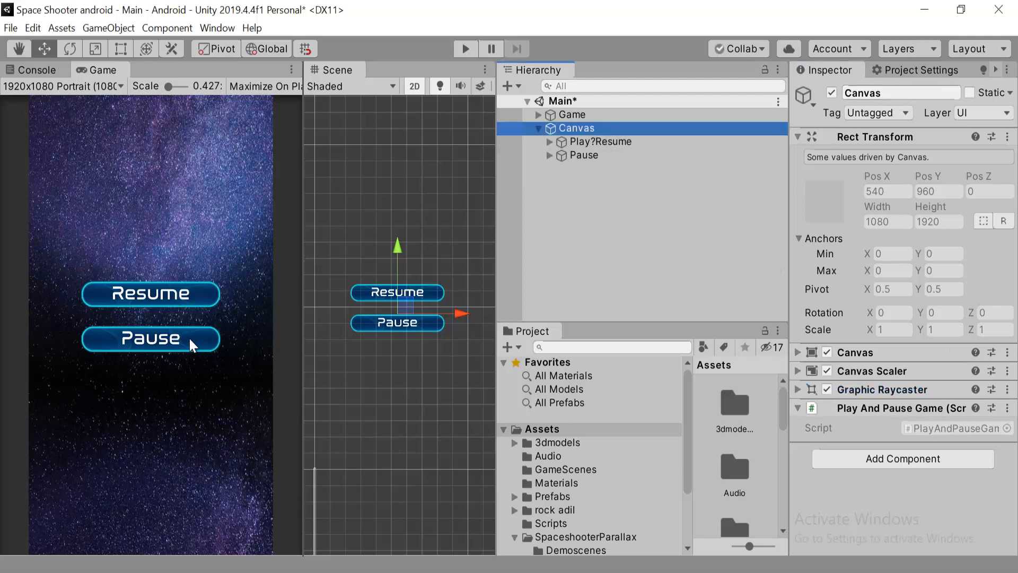
{"action": "left_click", "coordinate": [635, 142]}
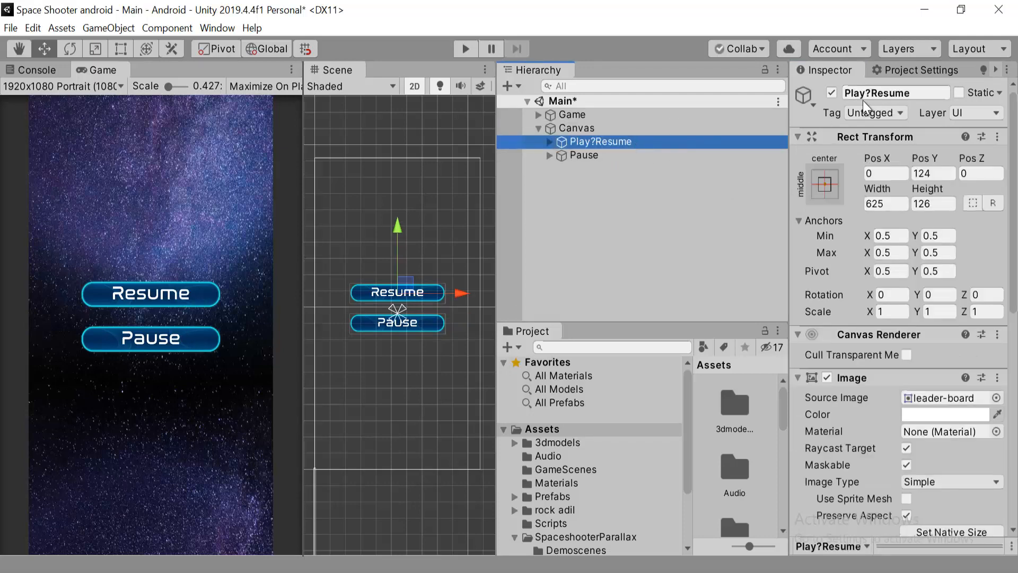
{"action": "left_click", "coordinate": [873, 90]}
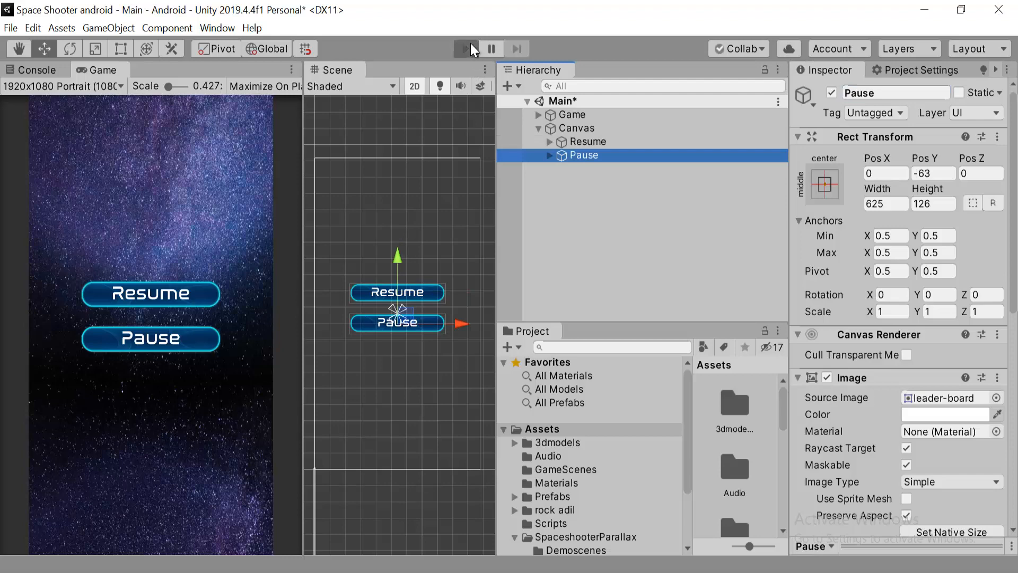
- Run the game briefly in Play mode to see how it behaves with the Resume and Pause buttons, and stop it
{"action": "left_click", "coordinate": [470, 44]}
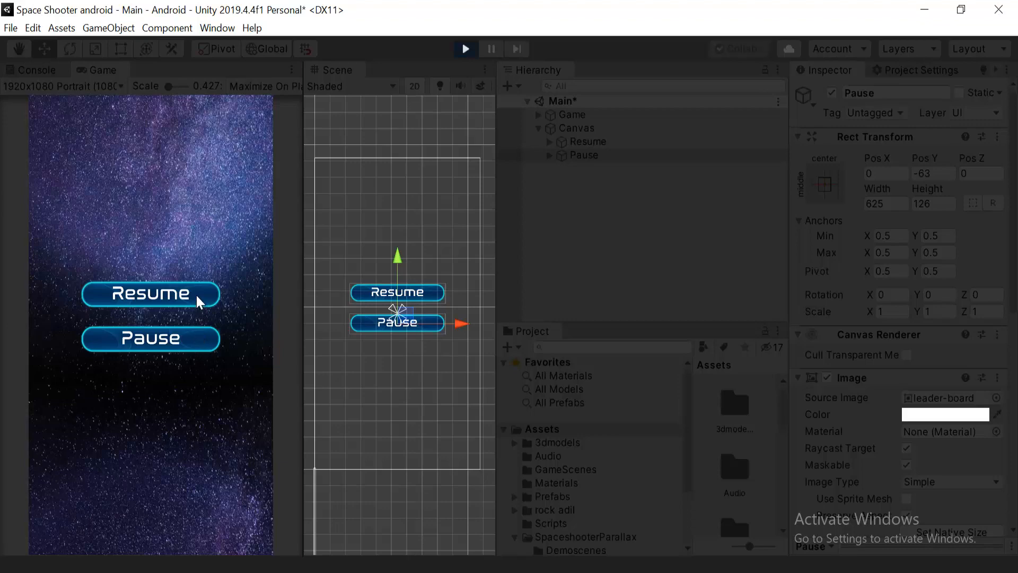
{"action": "left_click", "coordinate": [472, 48]}
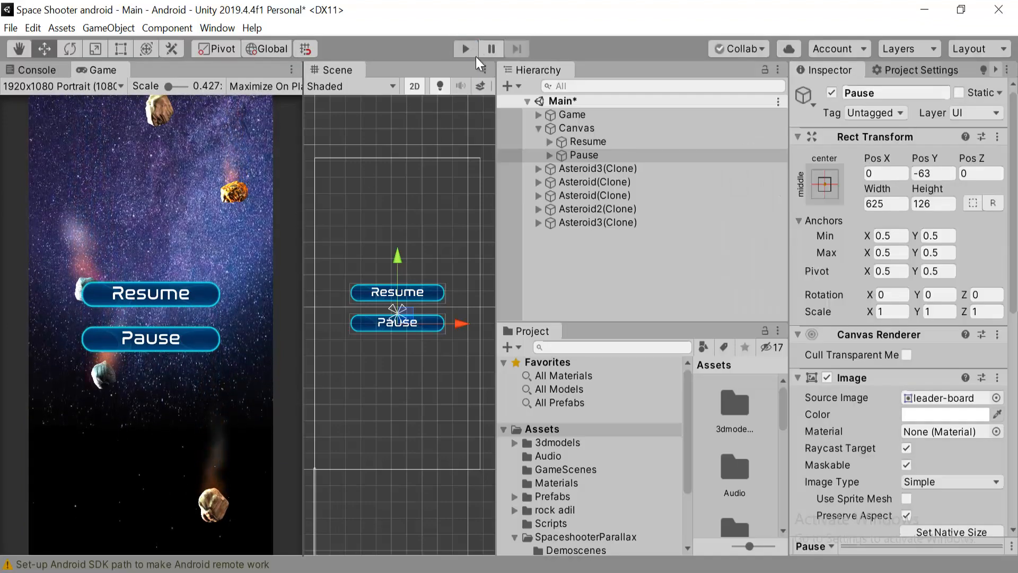
{"action": "mouse_move", "coordinate": [1014, 165]}
{"action": "left_mouse_down"}
{"action": "mouse_move", "coordinate": [1015, 373]}
{"action": "mouse_move", "coordinate": [1016, 154]}
{"action": "left_mouse_up"}
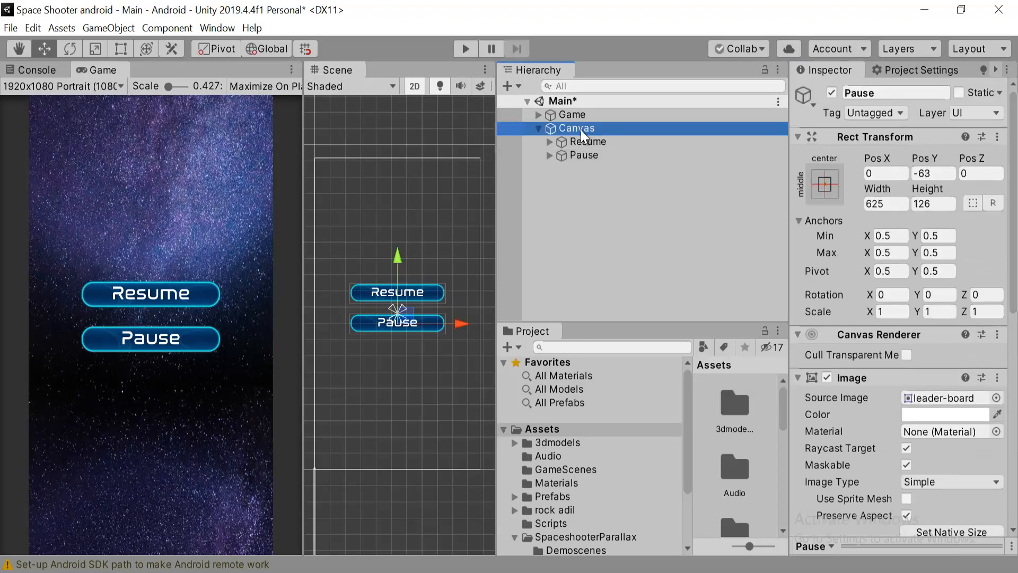
- Locate the PlayAndPauseGame script attached to the Canvas and review its methods in Visual Studio before returning to Unity
{"action": "left_click", "coordinate": [581, 129]}
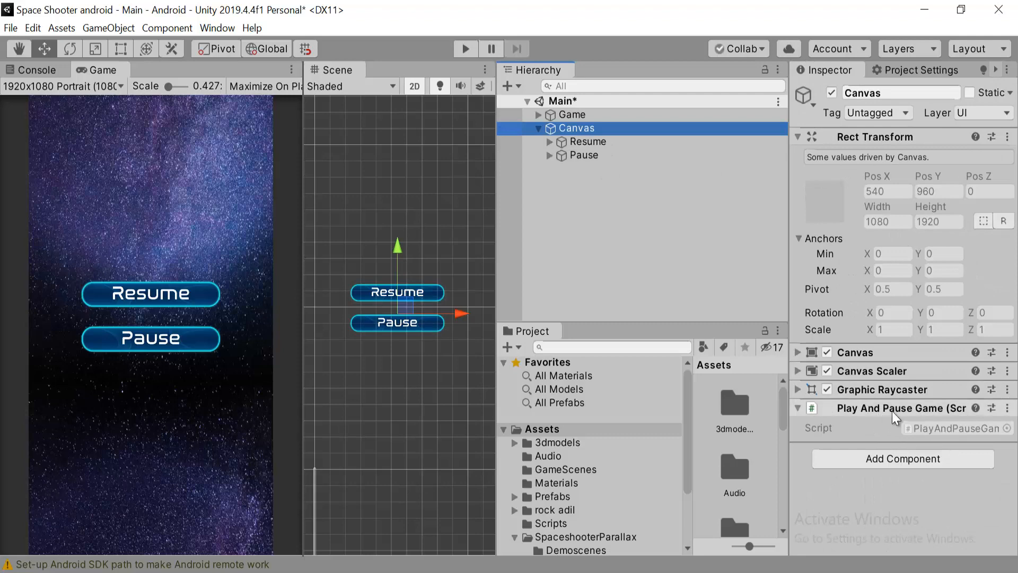
{"action": "left_click", "coordinate": [981, 431]}
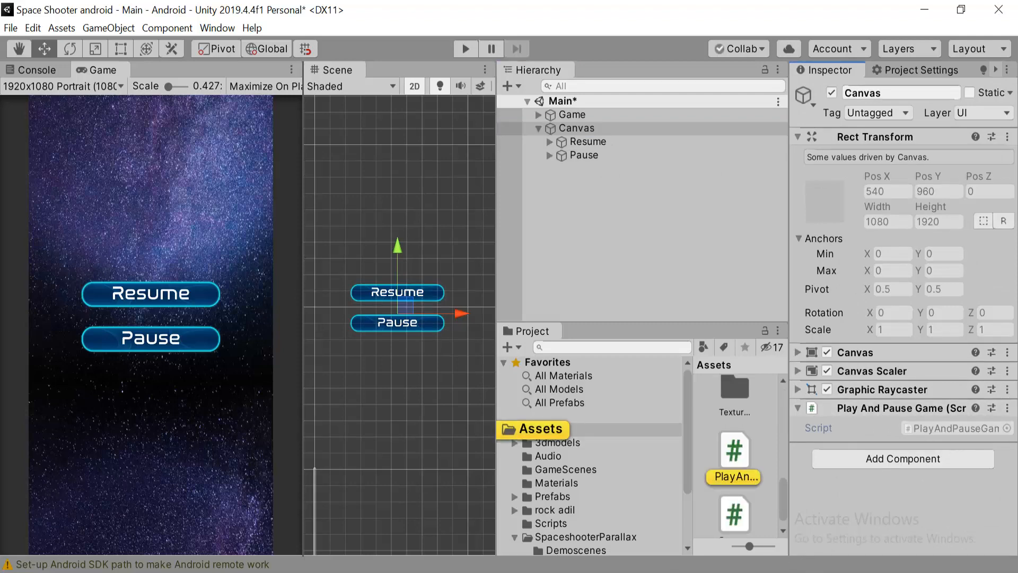
{"action": "key", "text": "alt+Tab"}
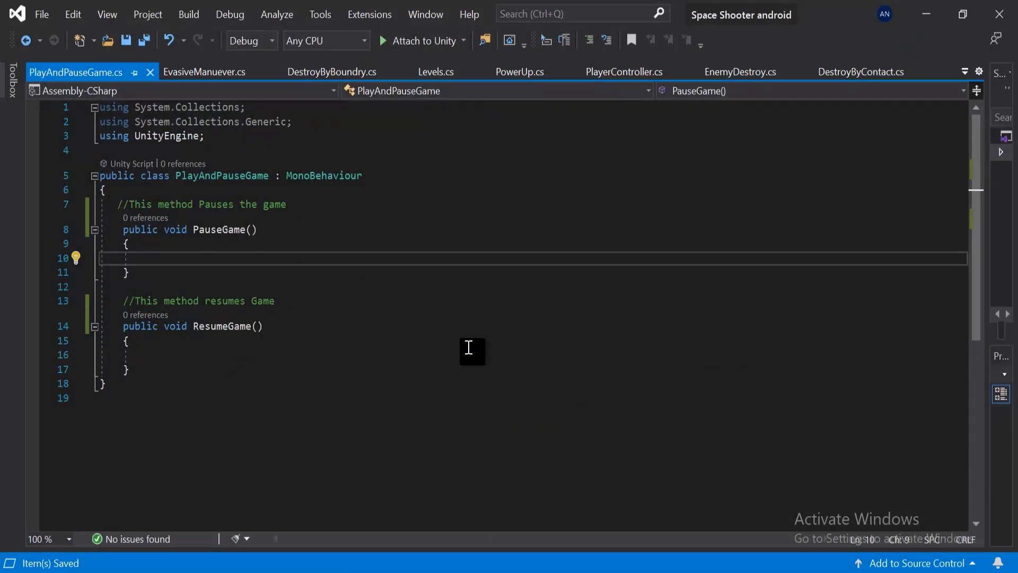
{"action": "key", "text": "alt+Tab"}
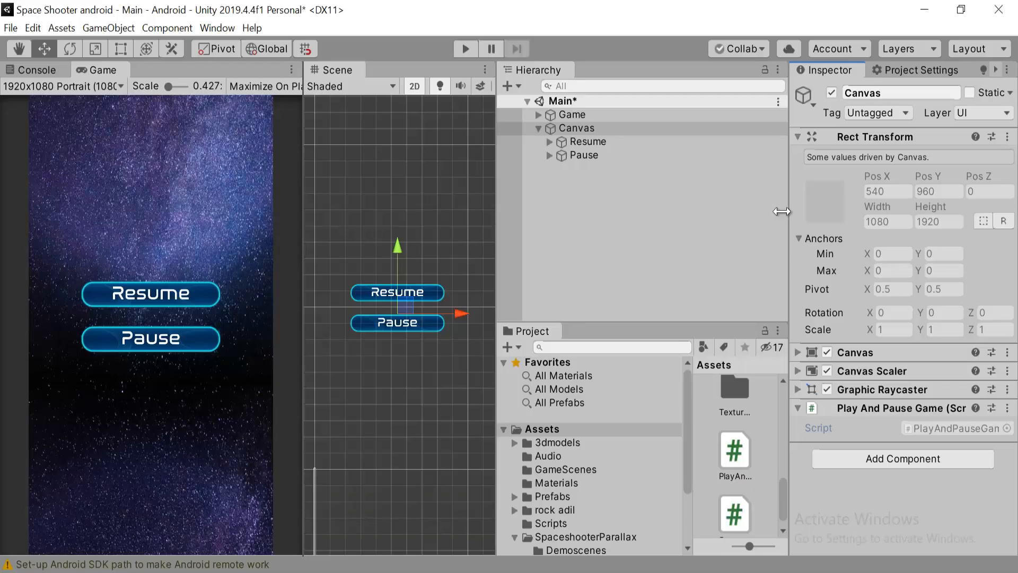
- Add an On Click event to the Resume button that calls PlayAndPauseGame.ResumeGame () on the Canvas
{"action": "left_click", "coordinate": [607, 146]}
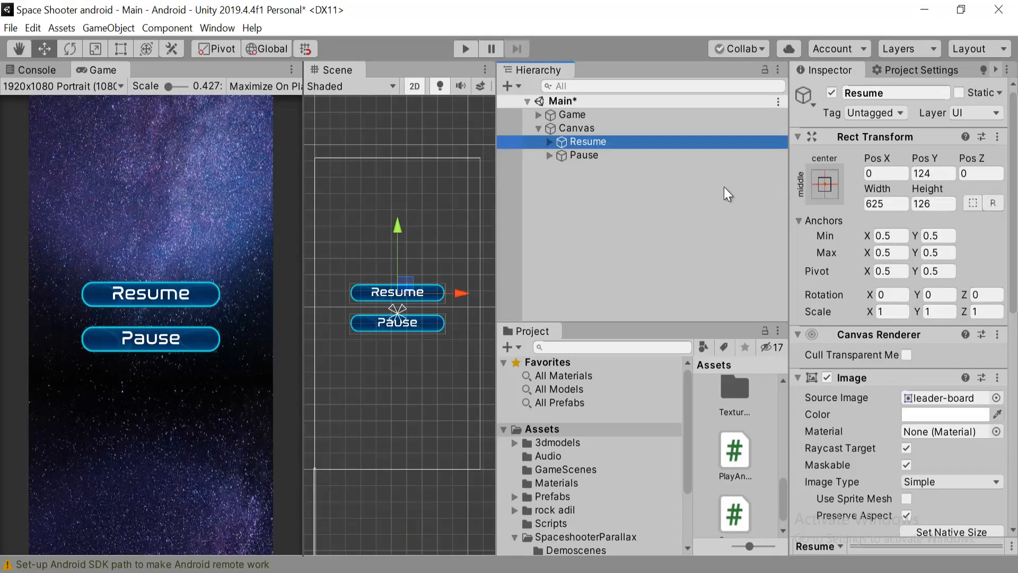
{"action": "scroll", "coordinate": [1004, 232], "scroll_direction": "down", "scroll_amount": 8}
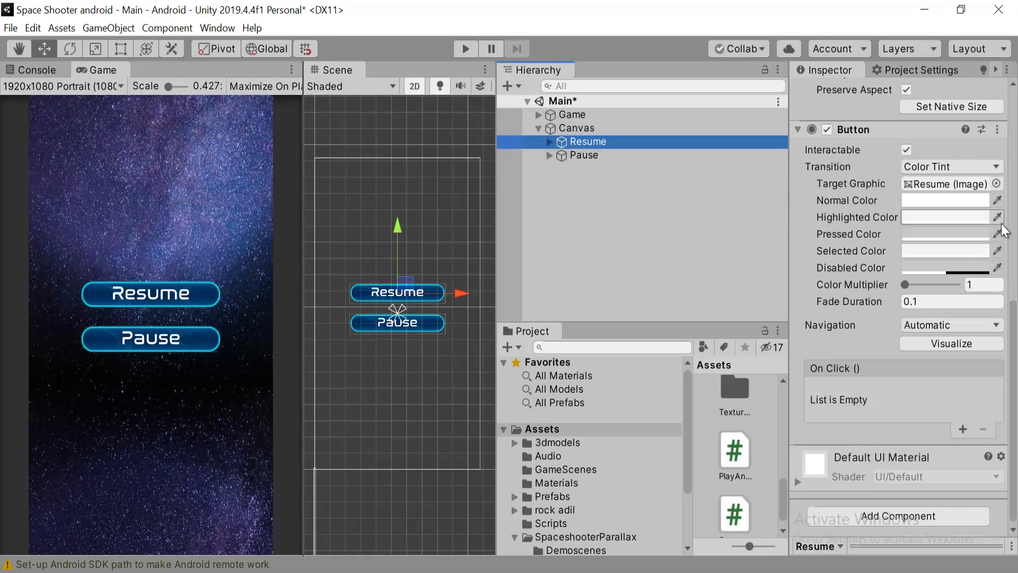
{"action": "left_click", "coordinate": [964, 428]}
{"action": "left_click_drag", "start_coordinate": [574, 129], "coordinate": [865, 345]}
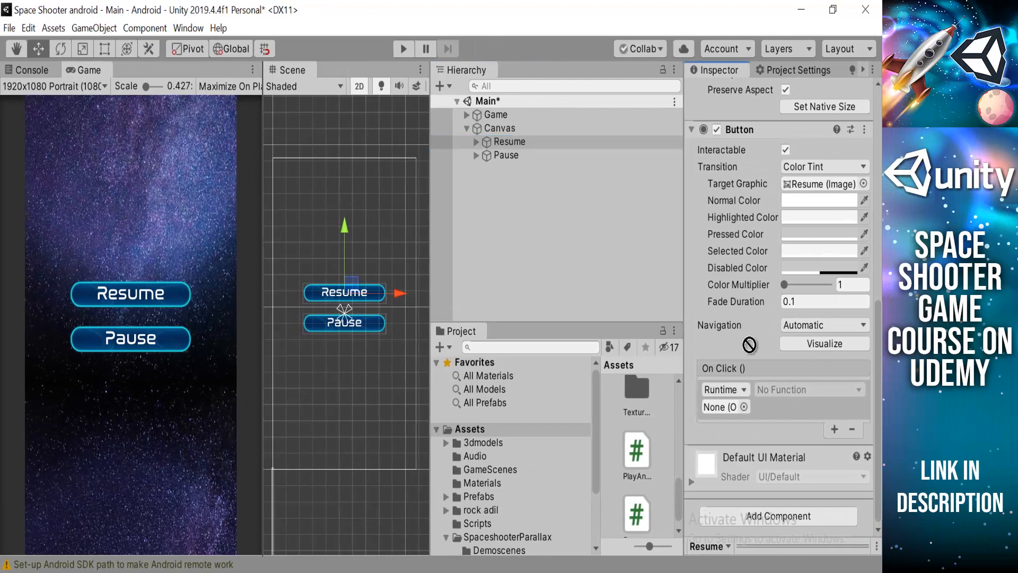
{"action": "left_click_drag", "start_coordinate": [738, 411], "coordinate": [737, 408]}
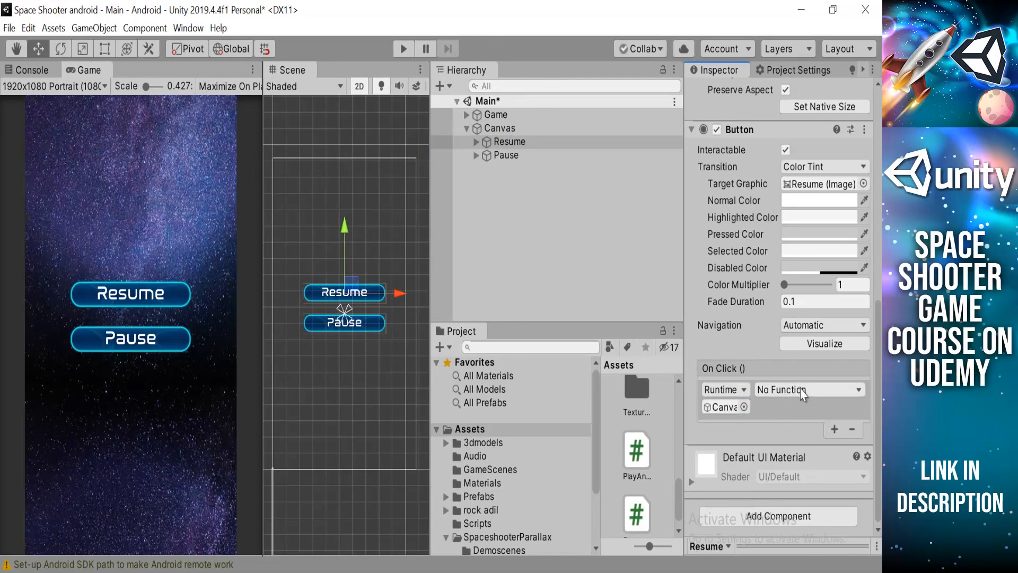
{"action": "left_click", "coordinate": [808, 392]}
{"action": "mouse_move", "coordinate": [820, 517]}
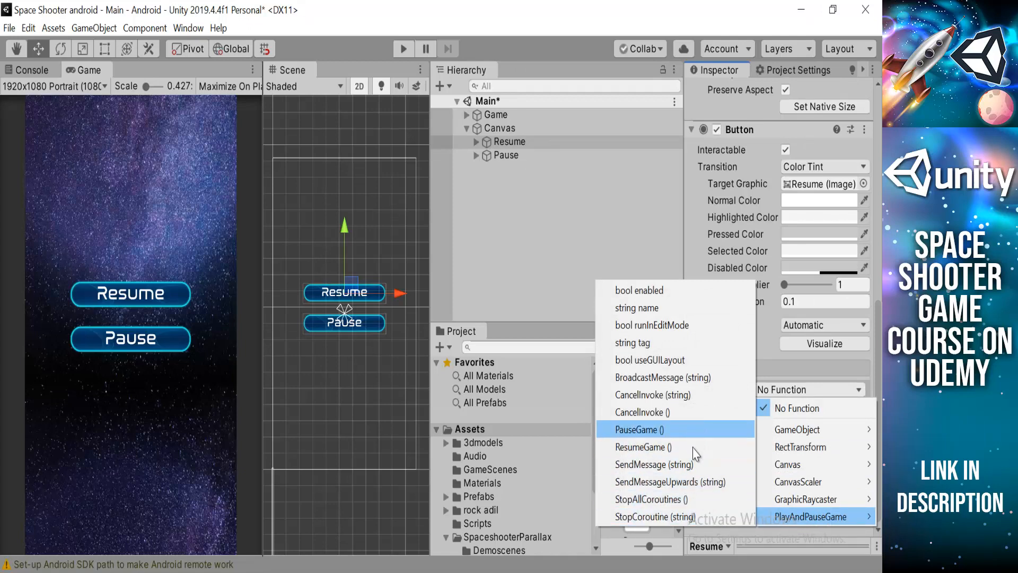
{"action": "left_click", "coordinate": [692, 448]}
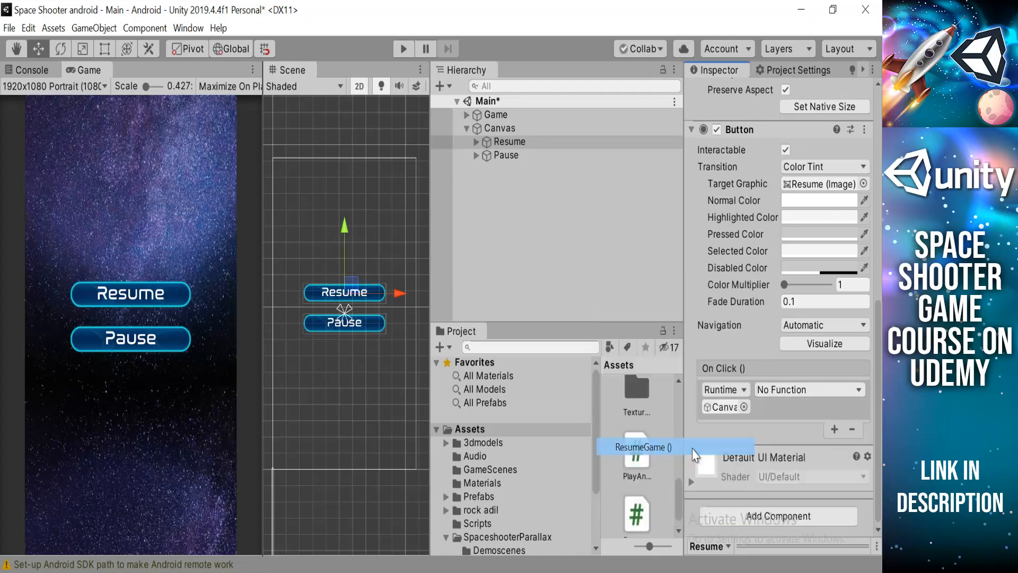
- Add an On Click event to the Pause button that calls PlayAndPauseGame.PauseGame () on the Canvas
{"action": "left_click", "coordinate": [536, 159]}
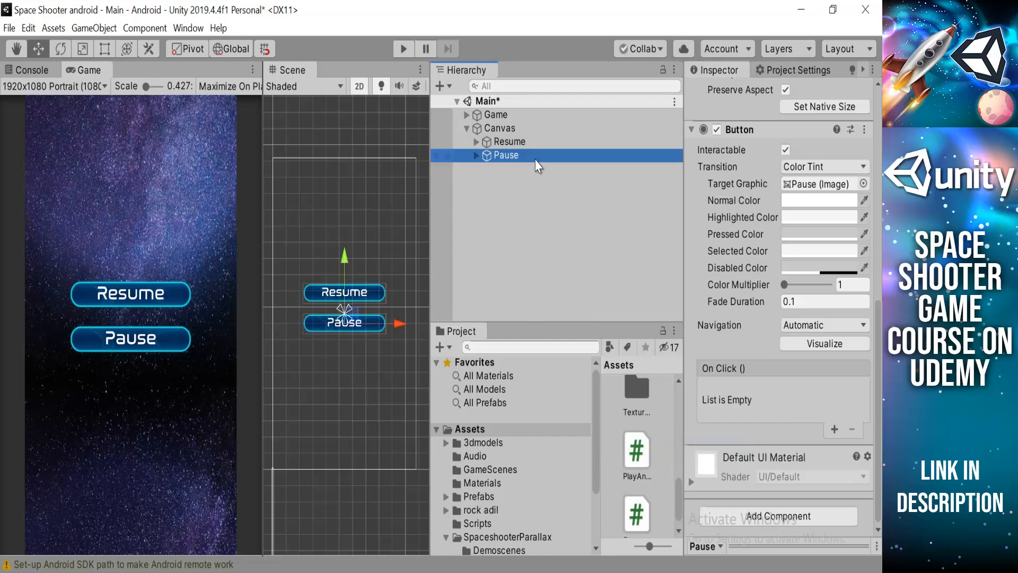
{"action": "left_click", "coordinate": [835, 429]}
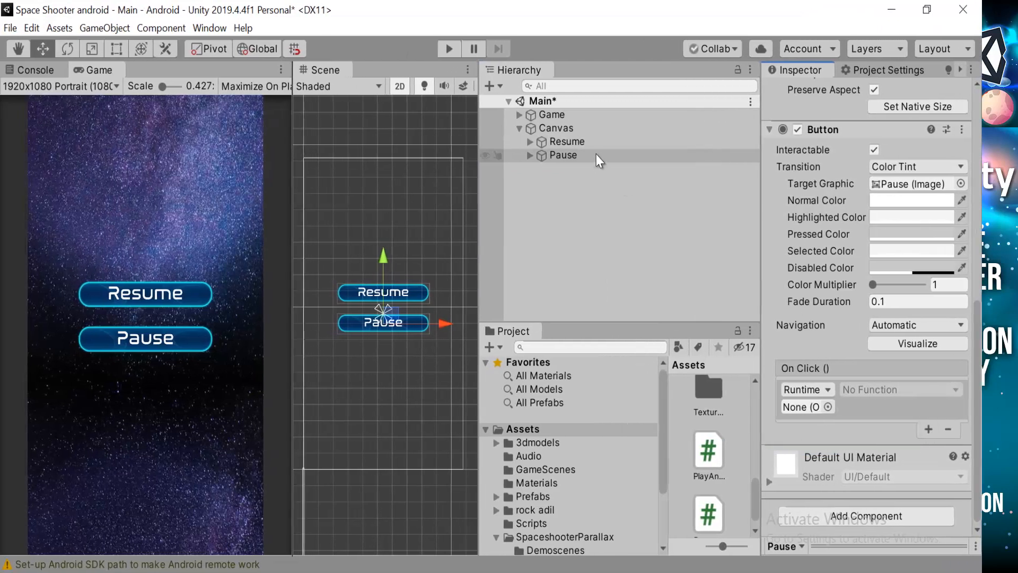
{"action": "left_click_drag", "start_coordinate": [522, 129], "coordinate": [744, 411]}
{"action": "left_click", "coordinate": [911, 384]}
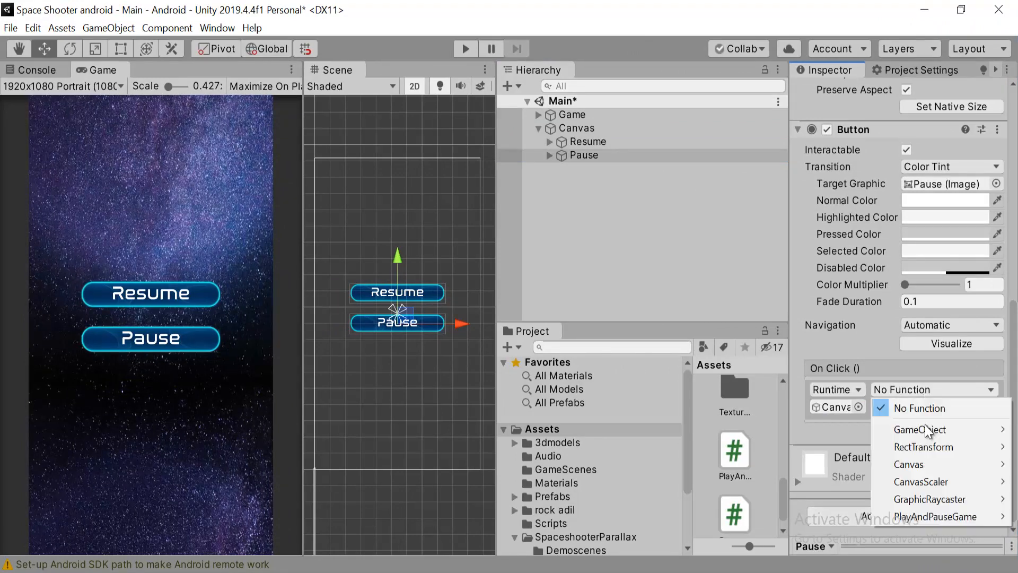
{"action": "mouse_move", "coordinate": [911, 514]}
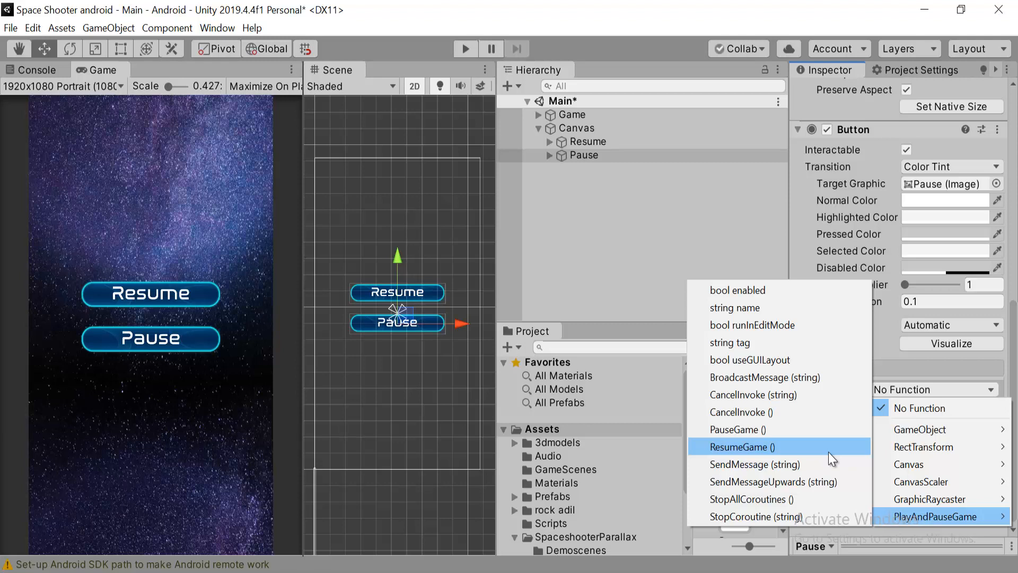
{"action": "left_click", "coordinate": [802, 430]}
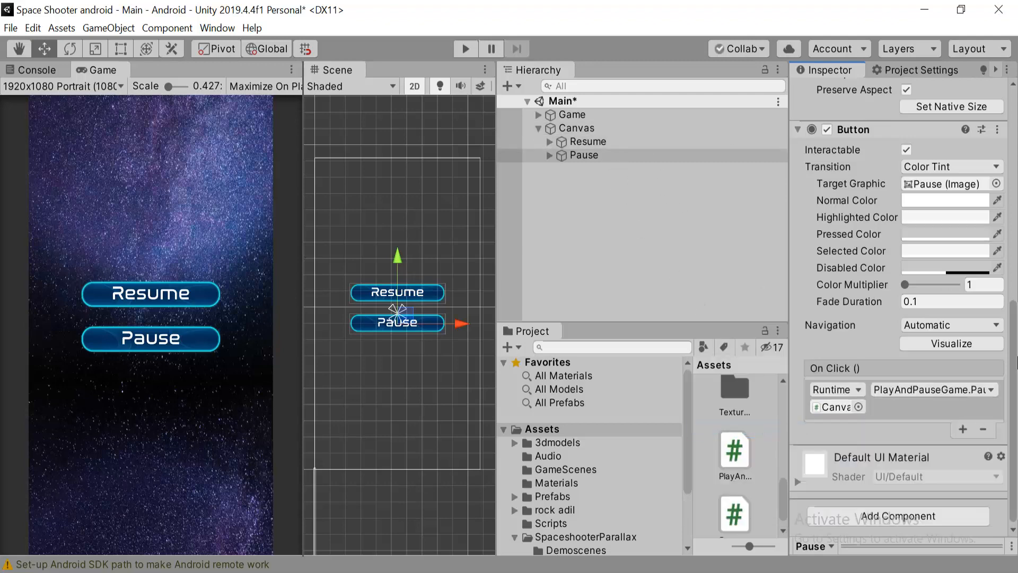
{"action": "left_click_drag", "start_coordinate": [1015, 323], "coordinate": [1017, 350]}
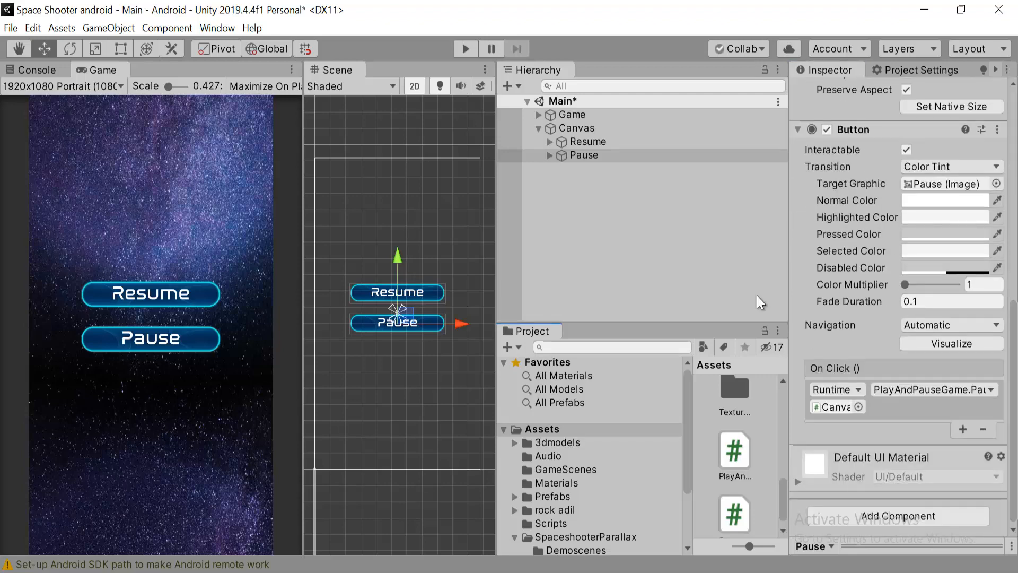
- Switch to Visual Studio and write "Time.timeScale = 0;" in the body of the PauseGame method
{"action": "key", "text": "alt+Tab"}
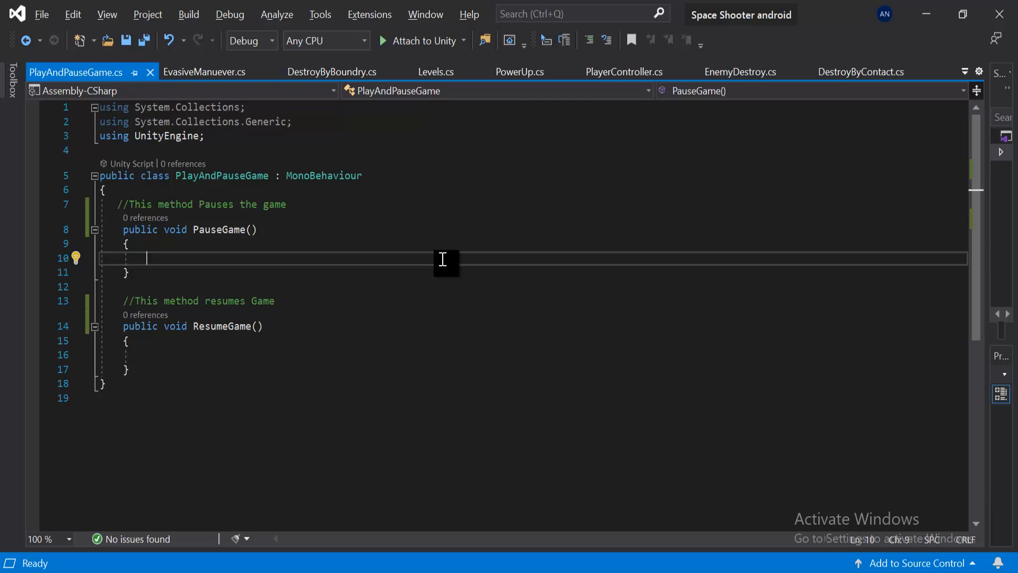
{"action": "type", "text": "Time"}
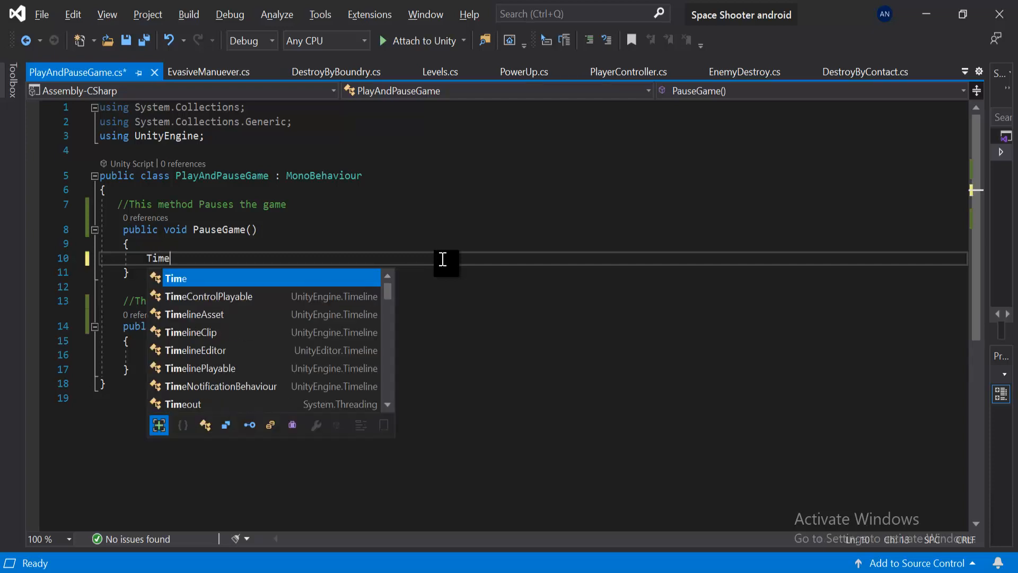
{"action": "type", "text": ".tim"}
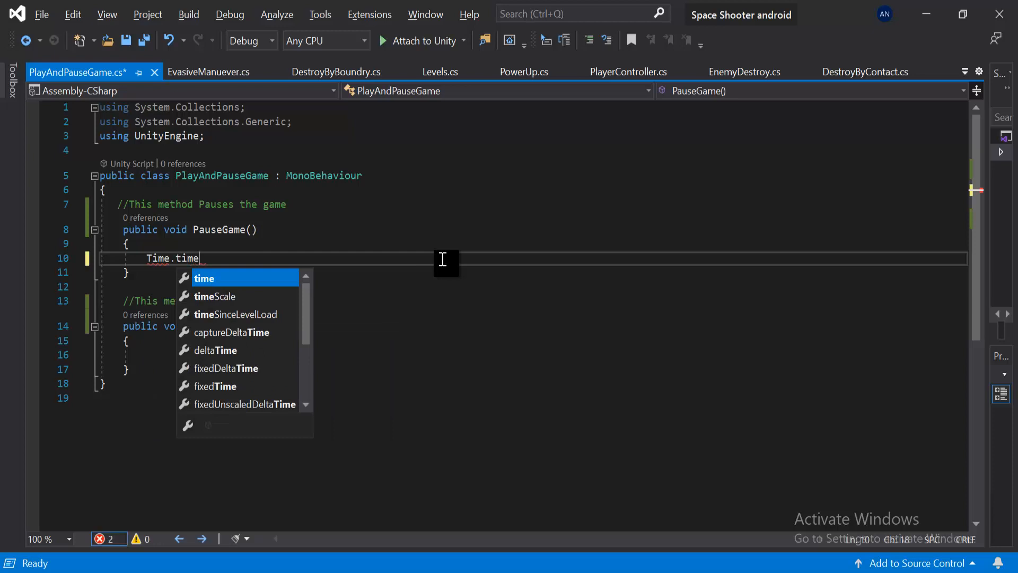
{"action": "type", "text": "e"}
{"action": "key", "text": "Down"}
{"action": "key", "text": "Tab"}
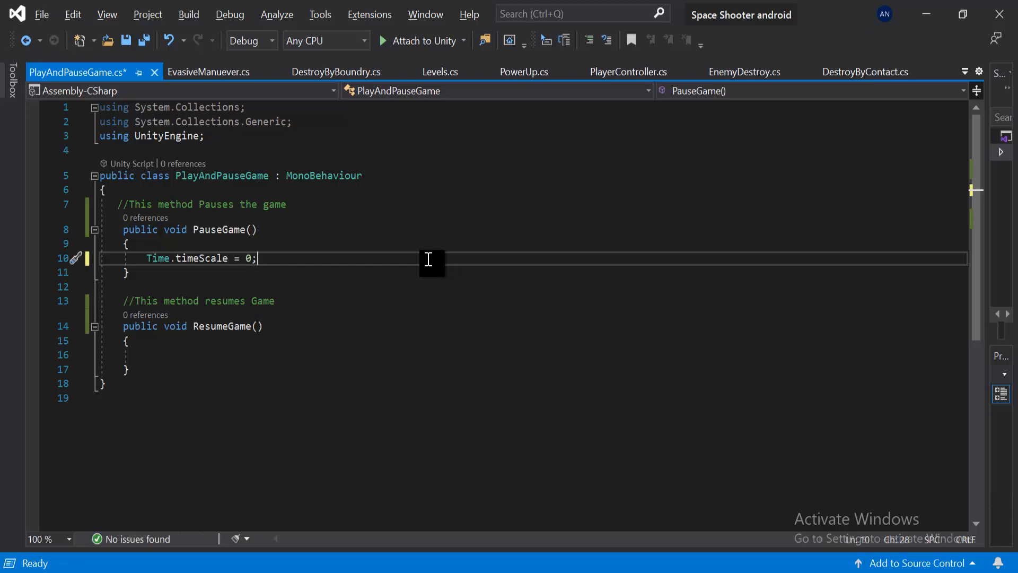
- Copy the timeScale statement into the ResumeGame method as "Time.timeScale = 1;" and save the script
{"action": "left_click_drag", "start_coordinate": [147, 258], "coordinate": [258, 259]}
{"action": "key", "text": "ctrl+c"}
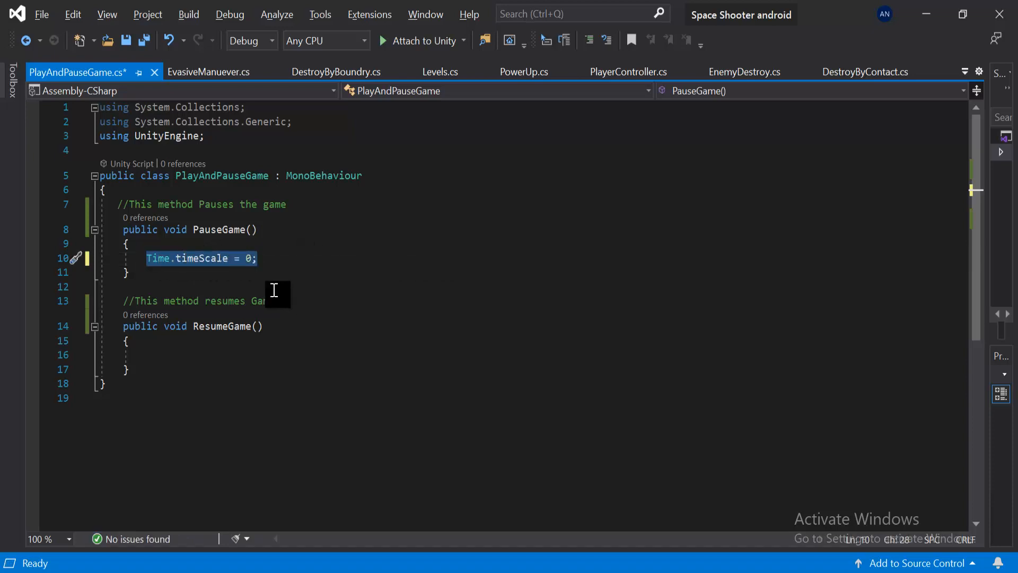
{"action": "left_click", "coordinate": [196, 357]}
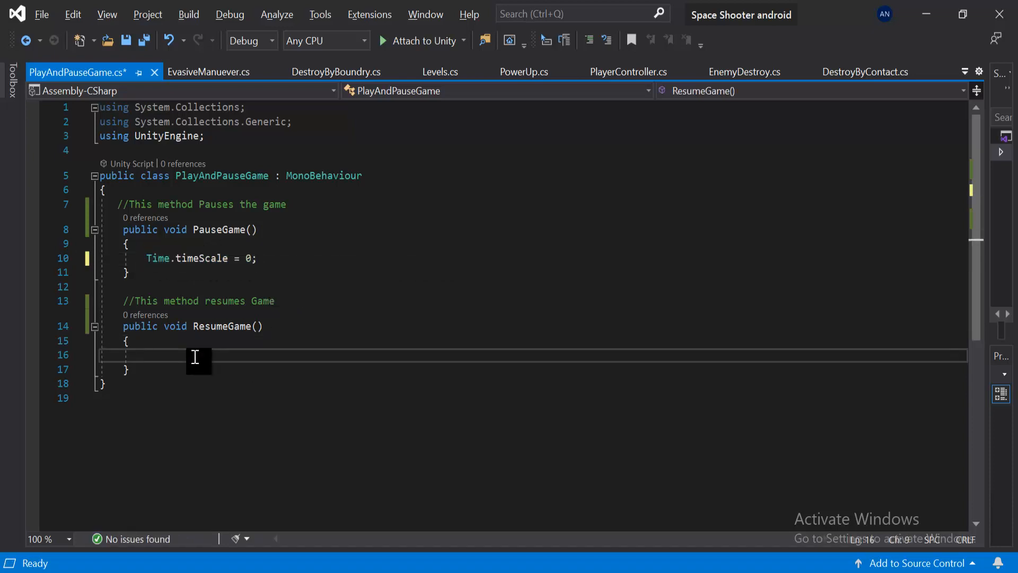
{"action": "key", "text": "ctrl+v"}
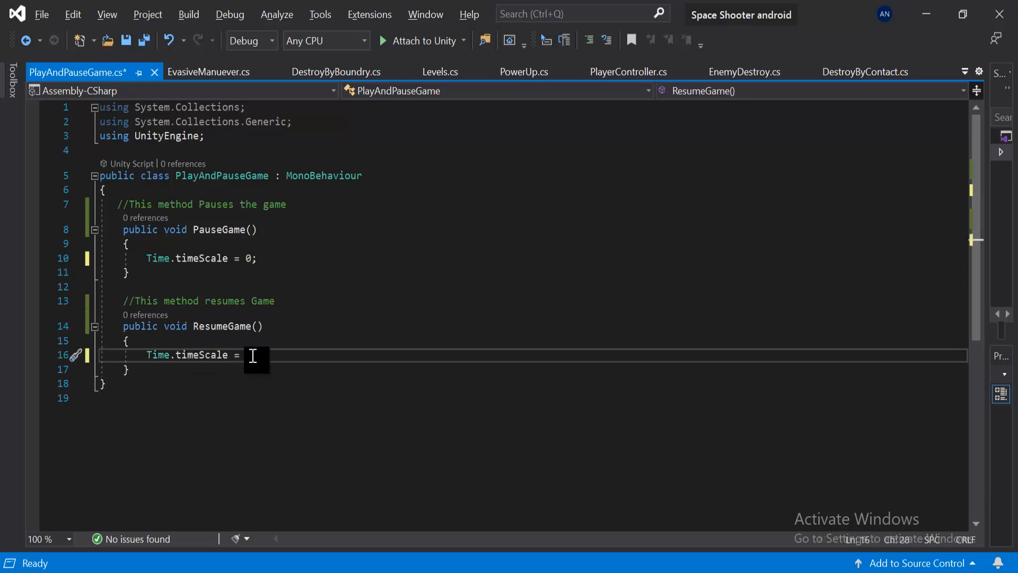
{"action": "left_click", "coordinate": [253, 356]}
{"action": "key", "text": "ctrl+s"}
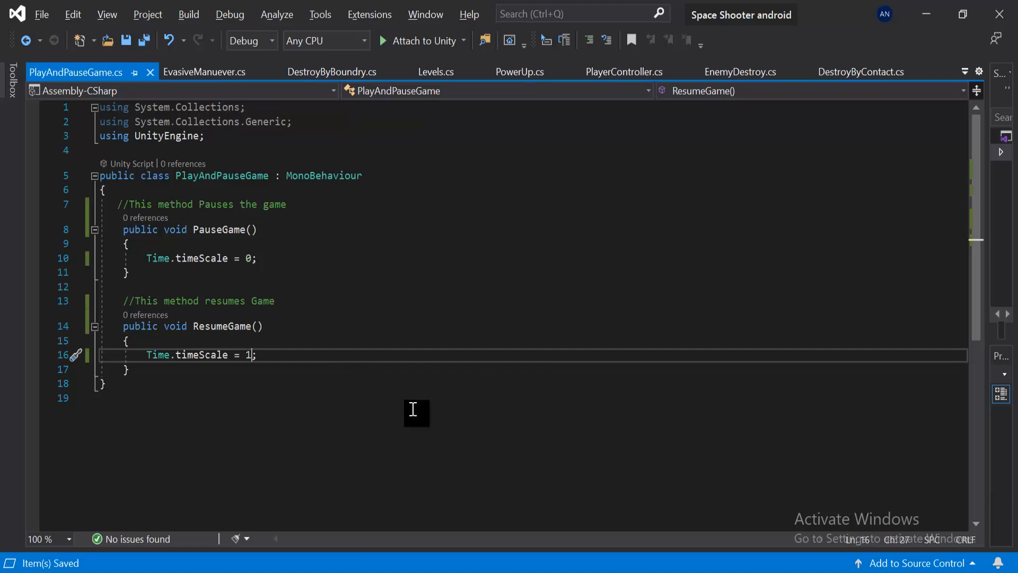
- Switch back to Unity and run the game in Play mode to test the Resume and Pause buttons
{"action": "key", "text": "alt+Tab"}
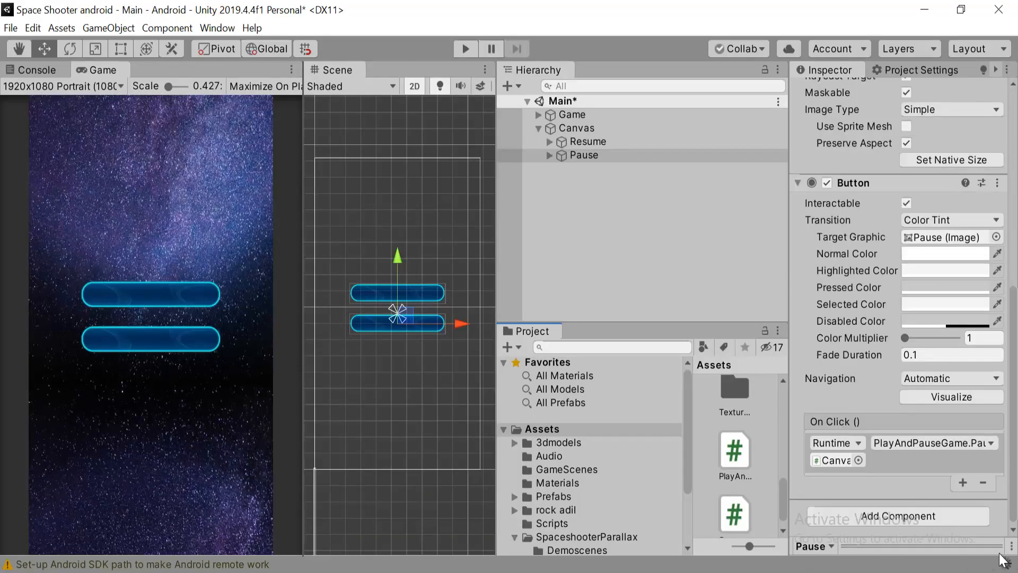
{"action": "left_click", "coordinate": [463, 53]}
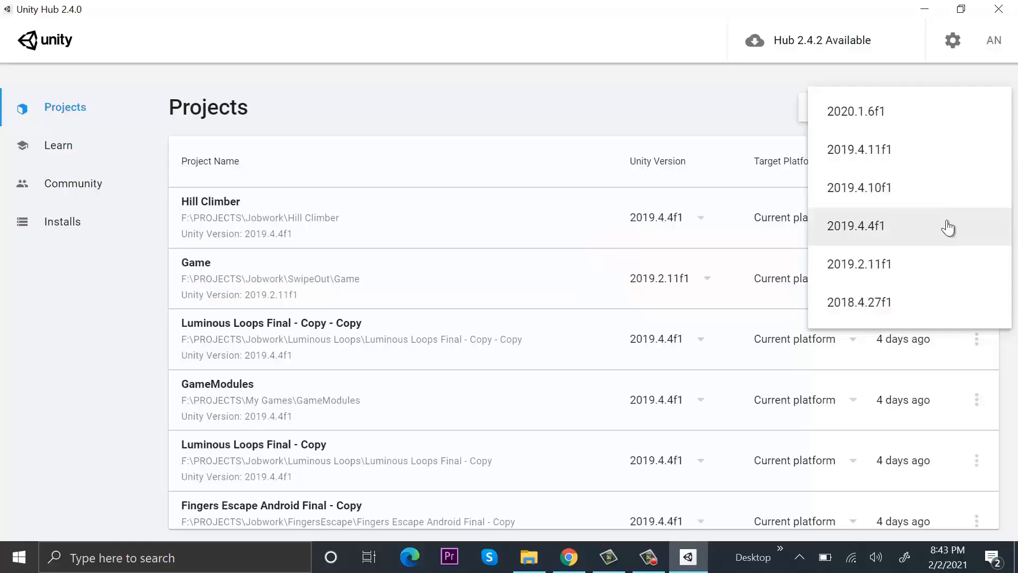
- Choose Unity version 2019.4.4f1 for a new project in Unity Hub
{"action": "left_click", "coordinate": [947, 225]}
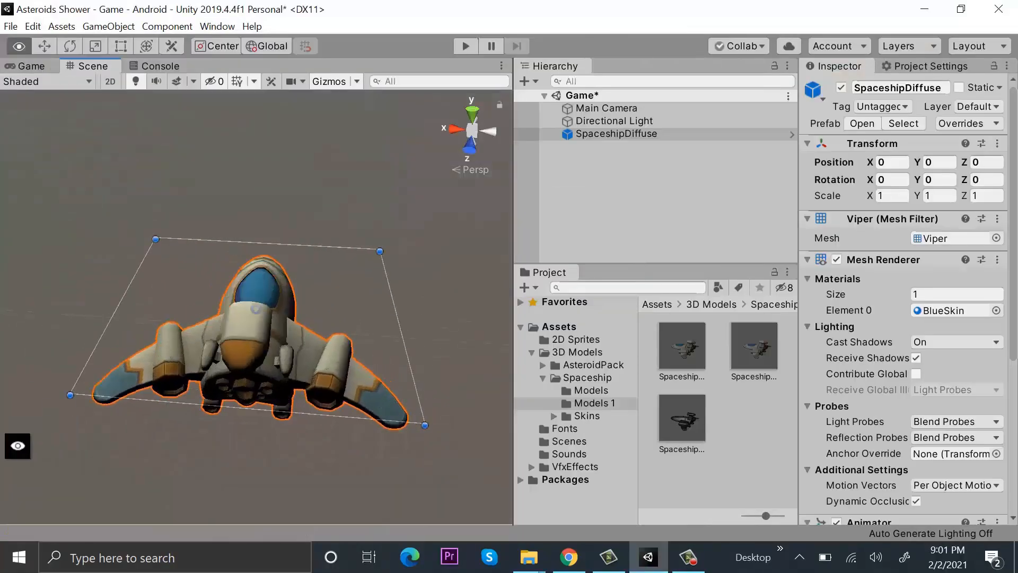
- View the spaceship model from another angle and playtest the Asteroids Shower game, steering the ship right and down
{"action": "left_click_drag", "start_coordinate": [16, 443], "coordinate": [266, 397], "text": "alt"}
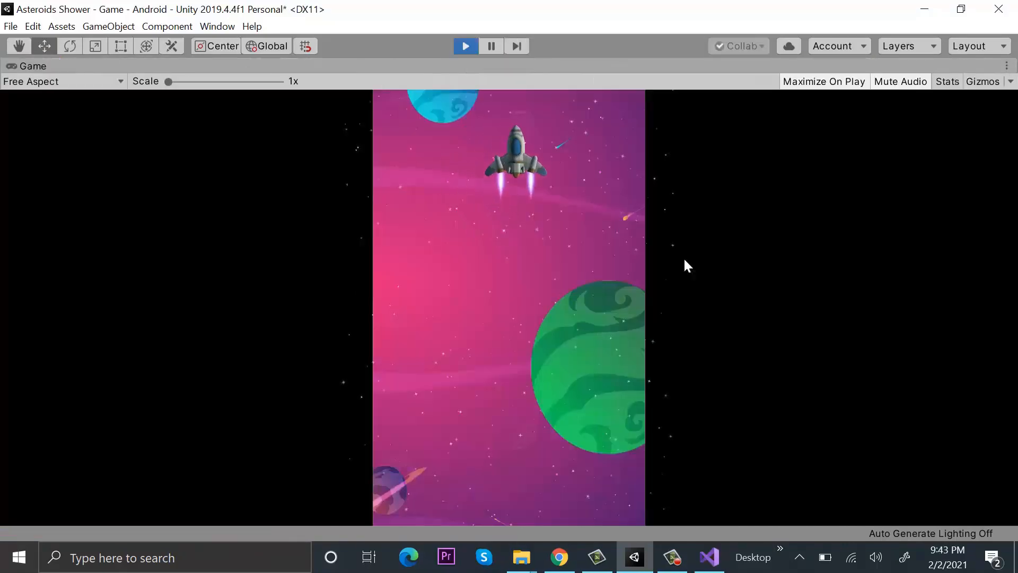
{"action": "key", "text": "Right"}
{"action": "key", "text": "Down"}
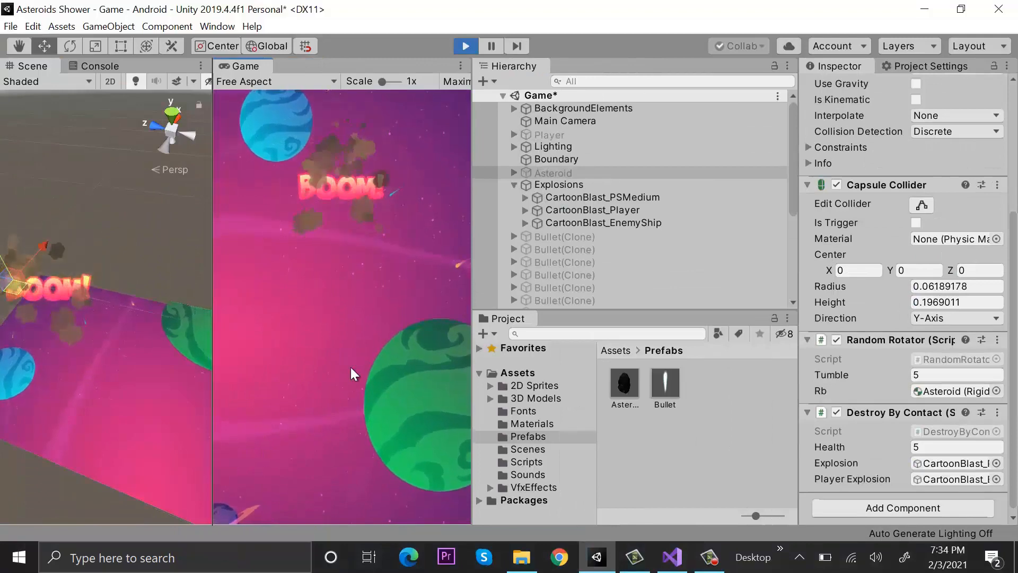
{"action": "key", "text": "ctrl+p"}
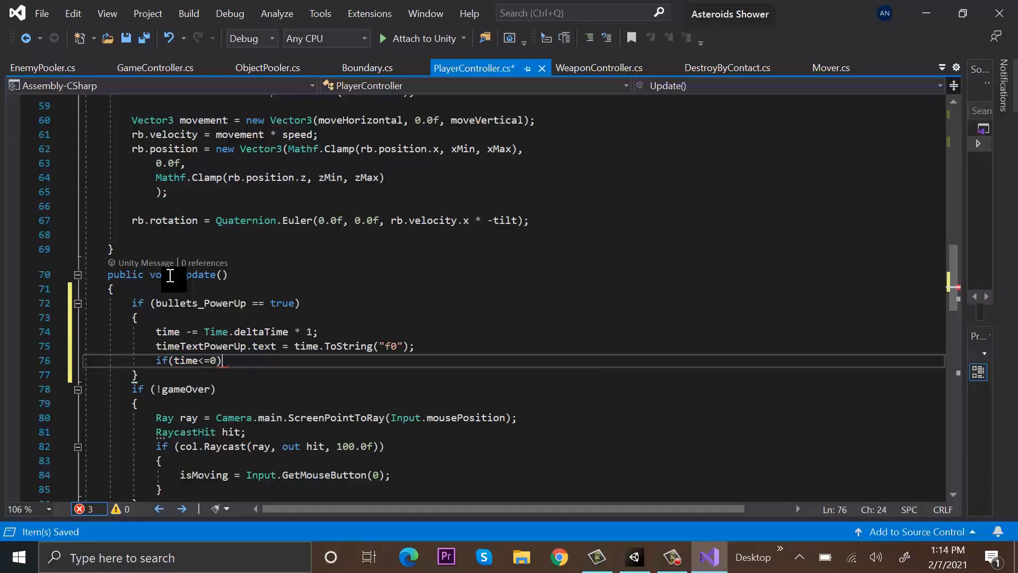
- In PlayerController's "time <= 0" block, set bullets_PowerUp to false, timeTextPowerUp.text to "", and begin a time assignment
{"action": "key", "text": "Return"}
{"action": "type", "text": "{"}
{"action": "key", "text": "Return"}
{"action": "type", "text": "bullets_PowerUp = fals"}
{"action": "type", "text": "e;"}
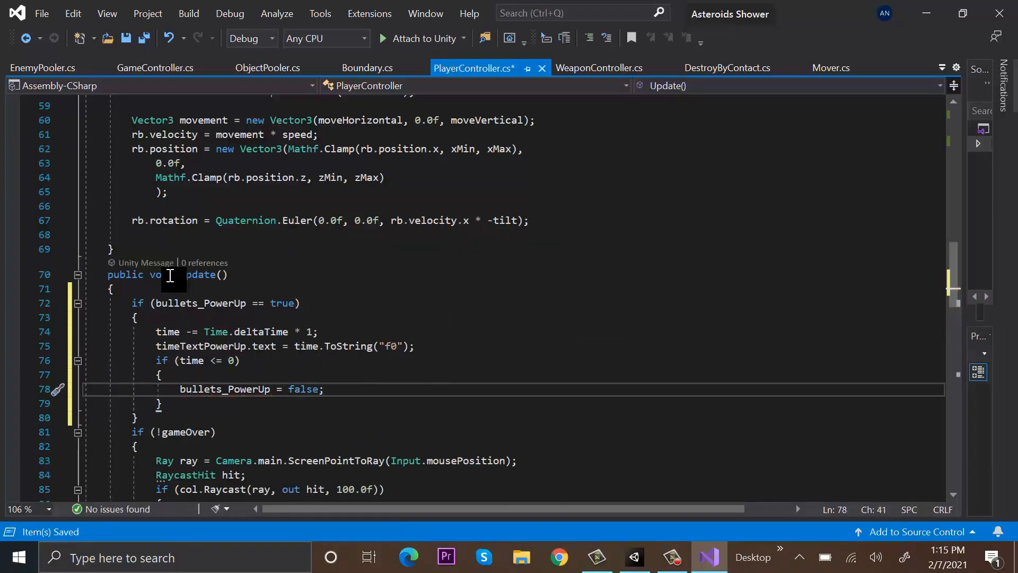
{"action": "key", "text": "Return"}
{"action": "type", "text": "timeTextPowerUp.text = \"\";"}
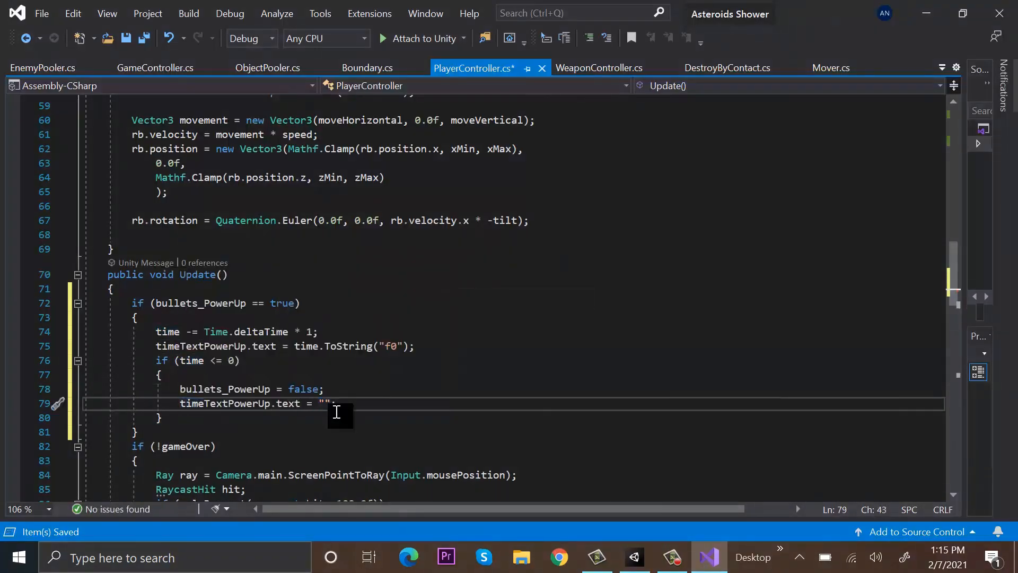
{"action": "key", "text": "Return"}
{"action": "type", "text": "time ="}
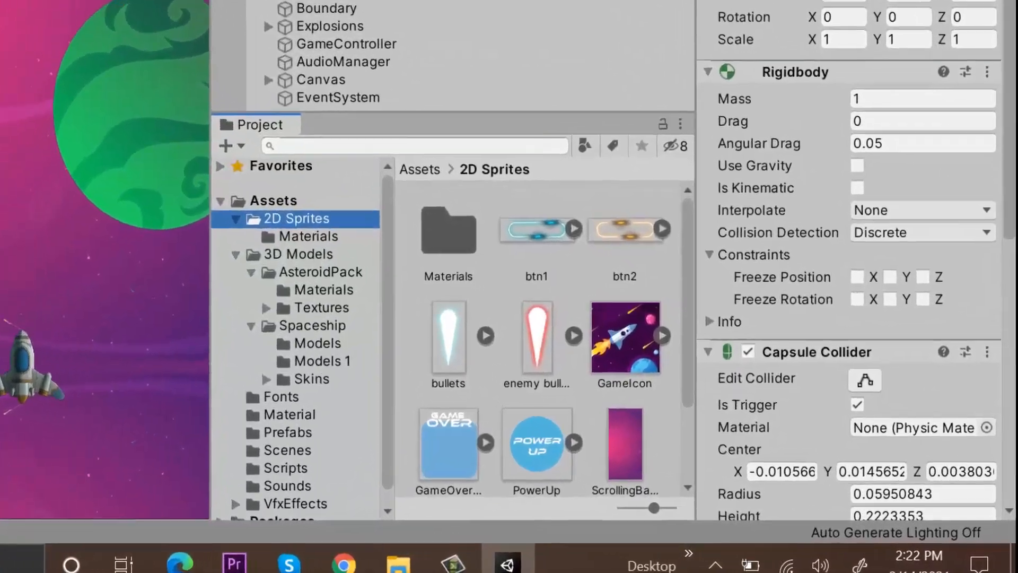